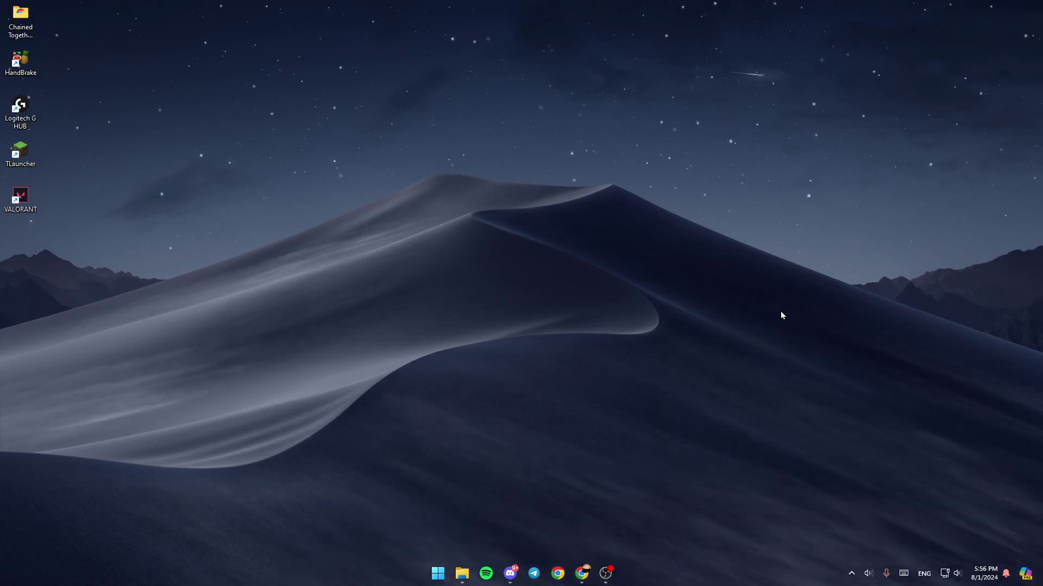
# - Search Windows for 'one' and launch the OneDrive folder from the results
pyautogui.press('super')
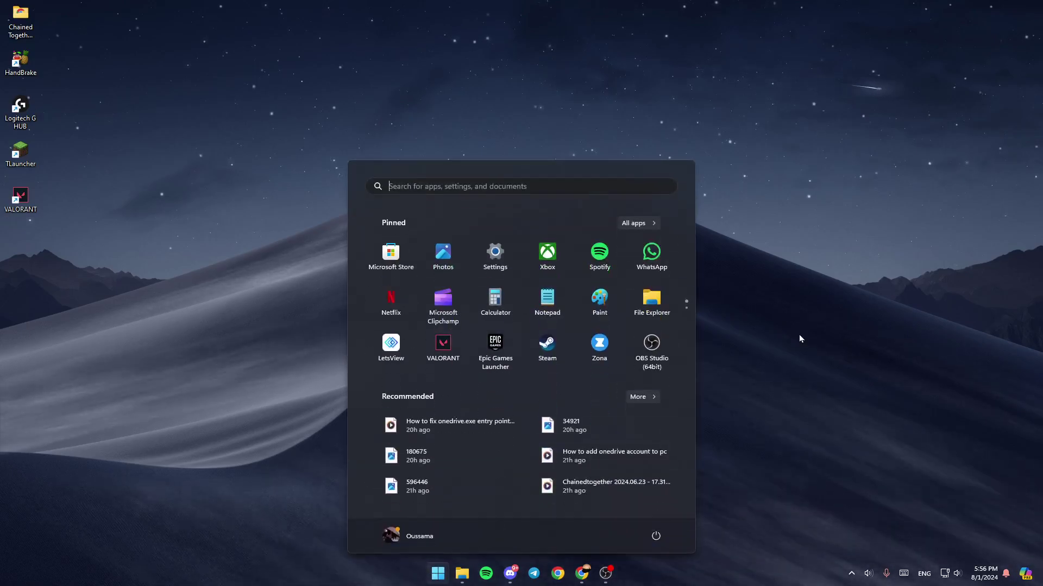
pyautogui.write('one')
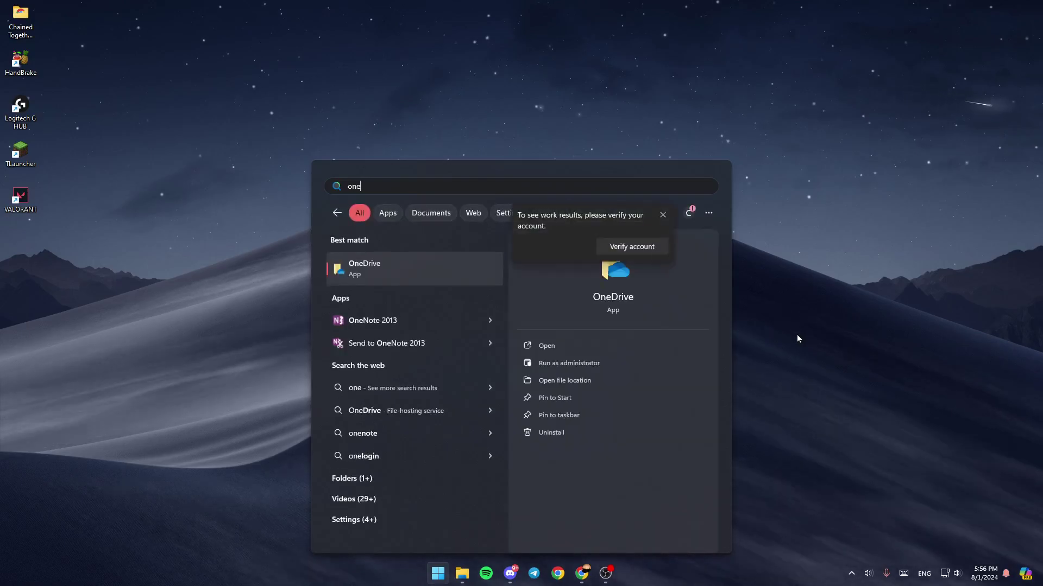
pyautogui.click(551, 346)
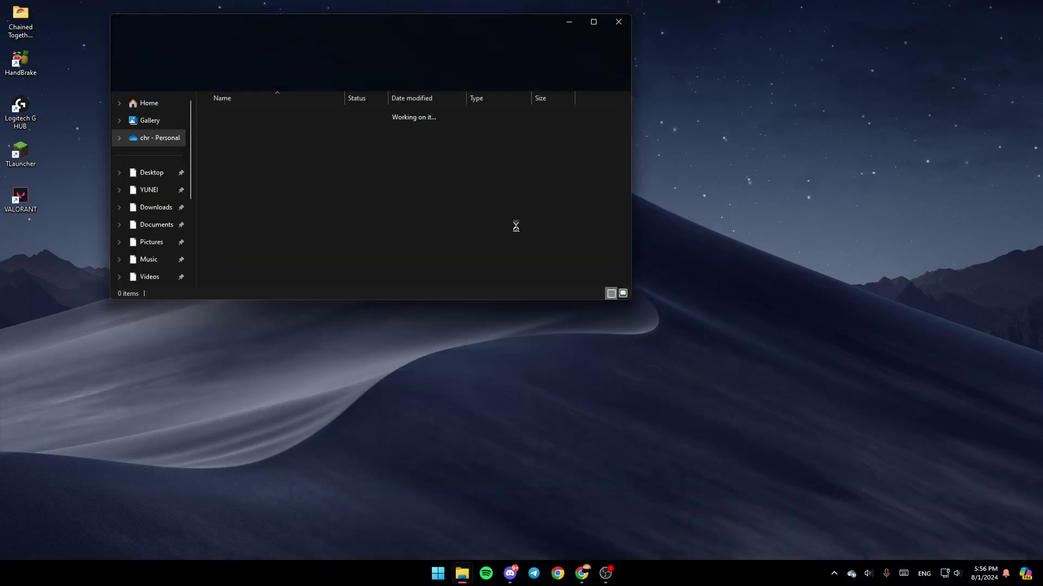
pyautogui.click(594, 22)
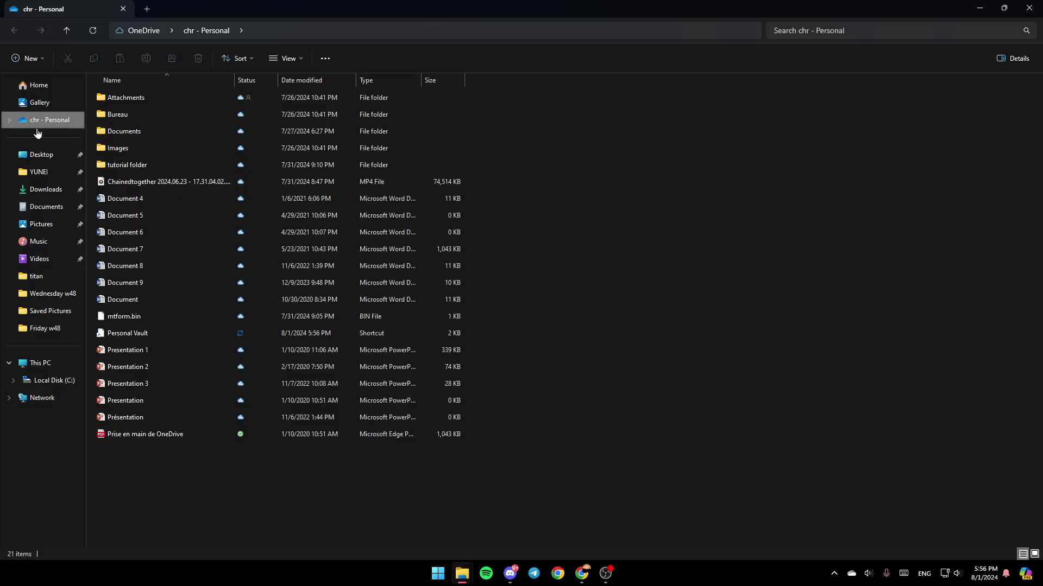
# - View the 'chr - Personal' OneDrive folder online from its context menu
pyautogui.rightClick(40, 130)
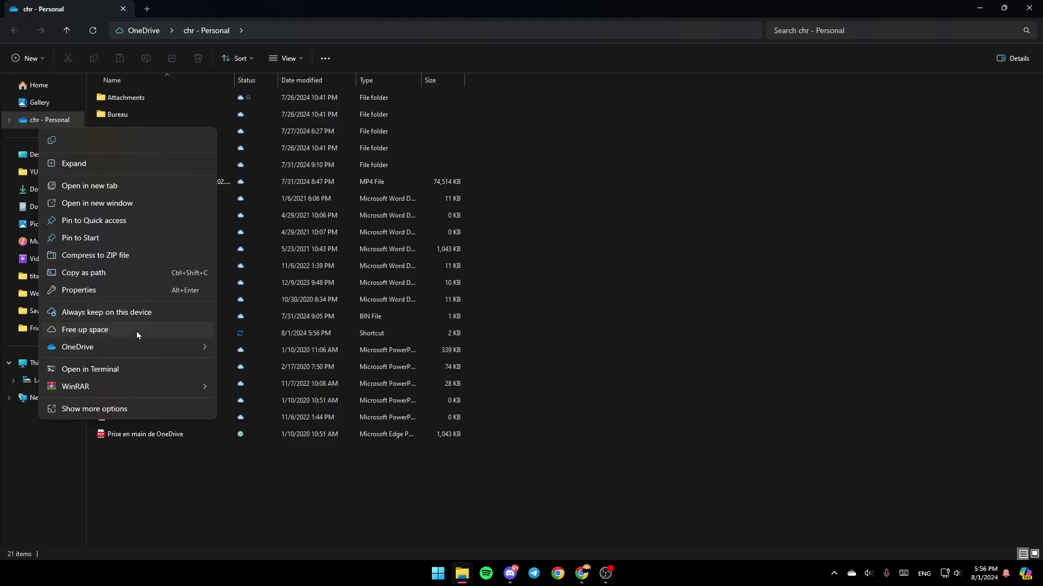
pyautogui.moveTo(78, 347)
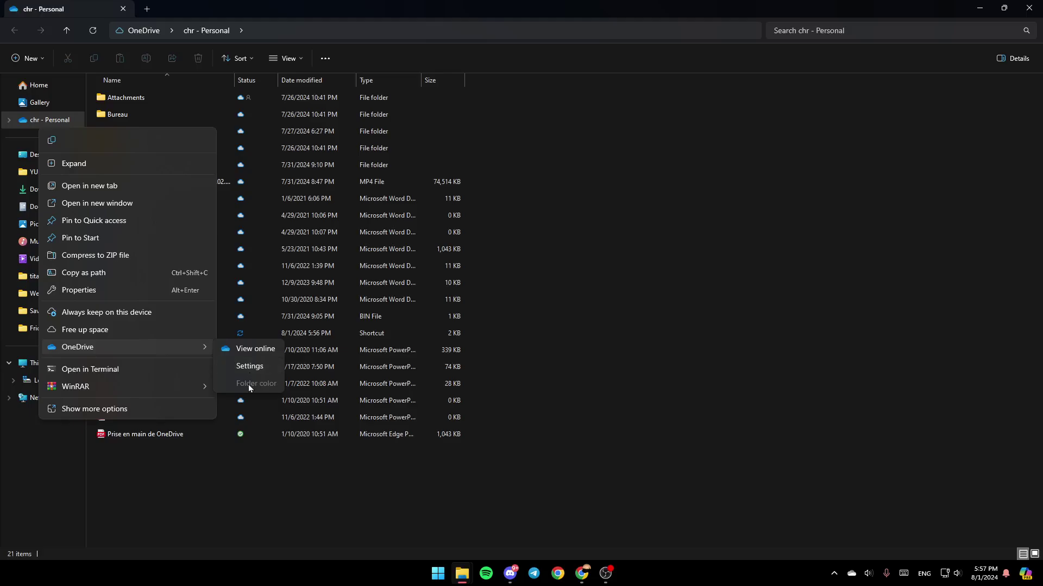
pyautogui.click(264, 350)
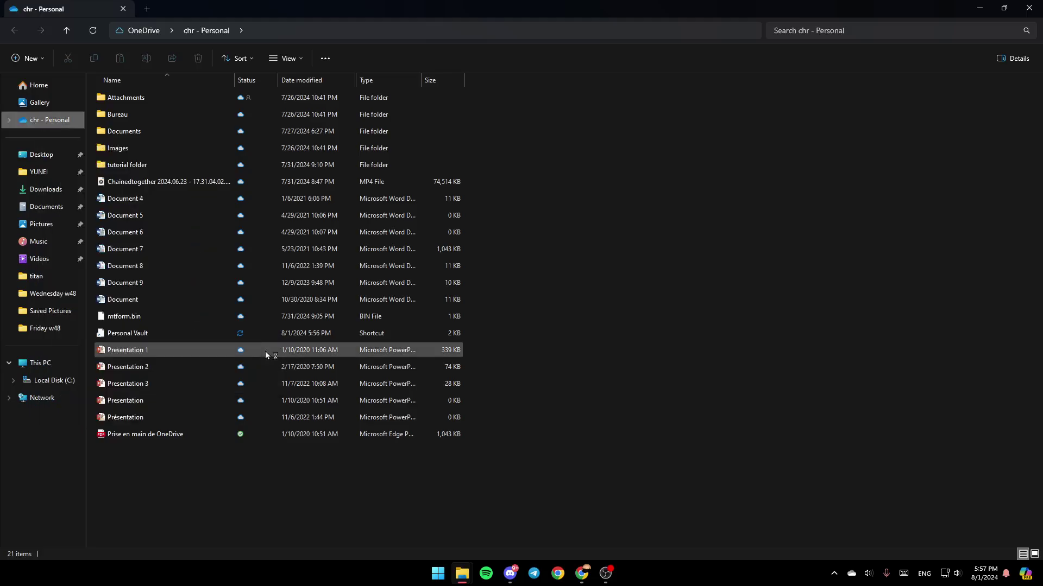
# - Maximize the browser and dismiss the 'Upload and create new files here!' tip
pyautogui.click(484, 11)
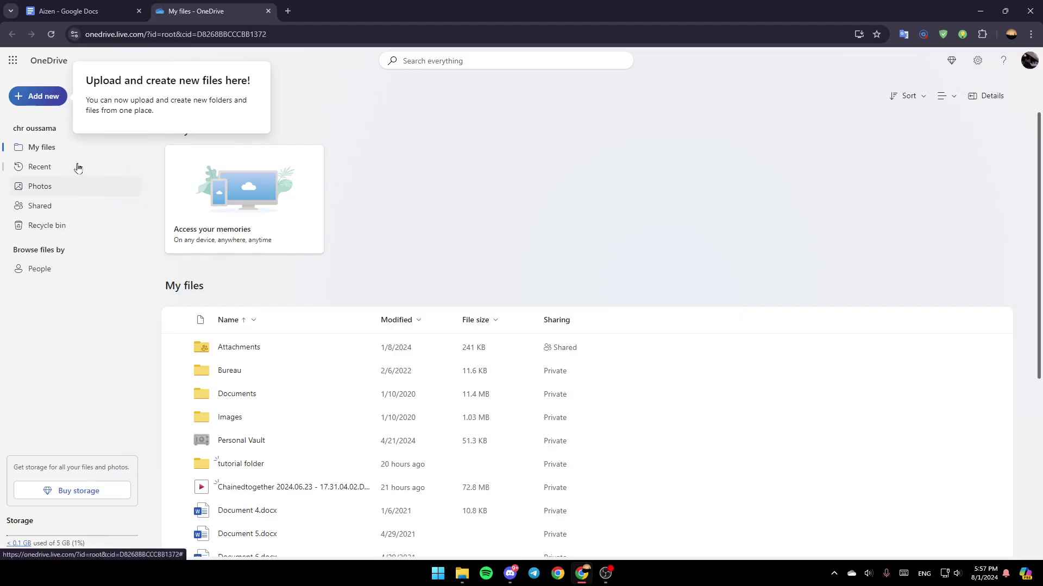
pyautogui.click(411, 149)
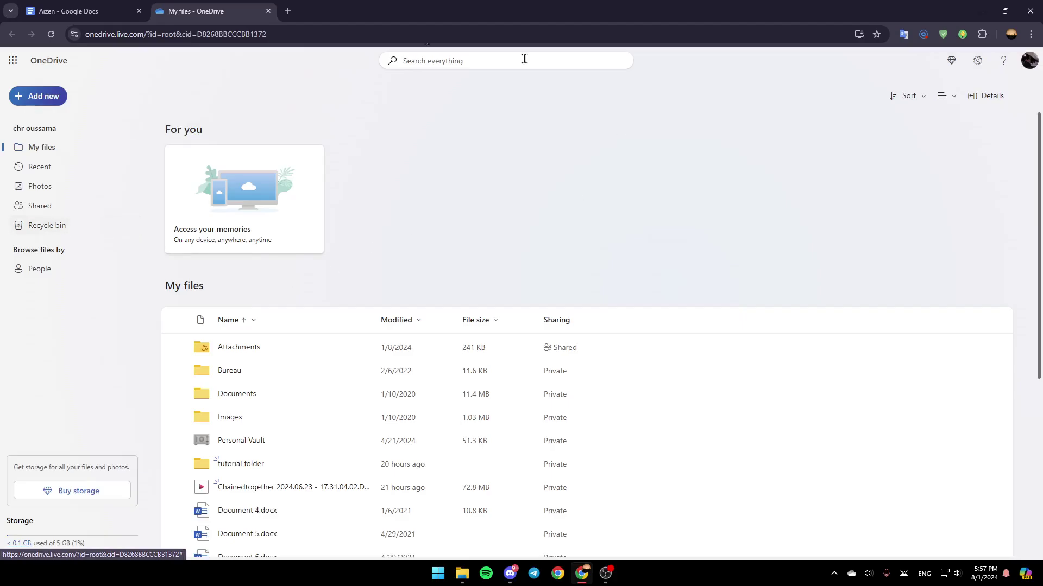
pyautogui.scroll(-1, 244, 302)
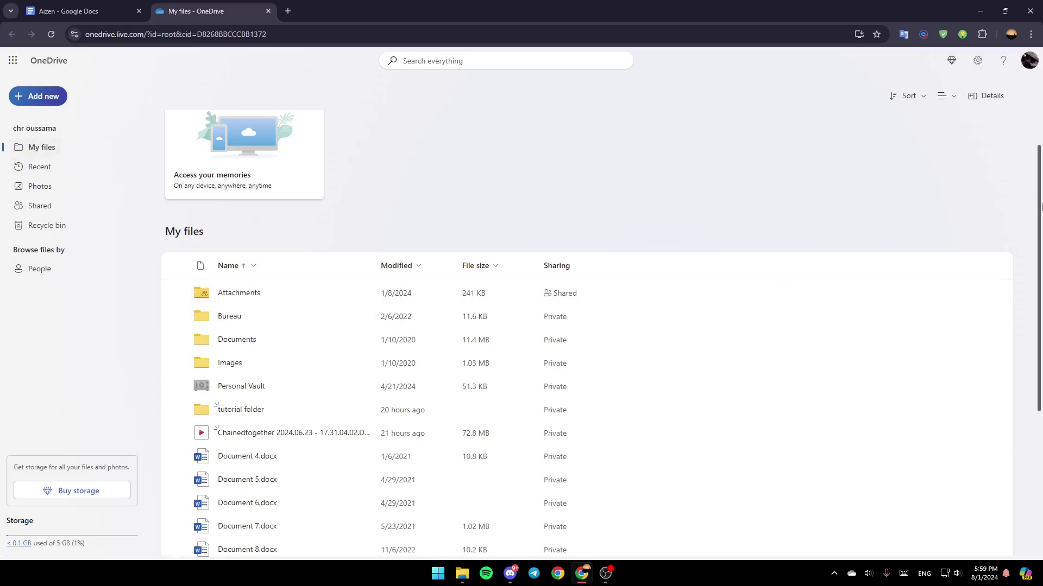
pyautogui.moveTo(1041, 208); pyautogui.dragTo(1040, 362)
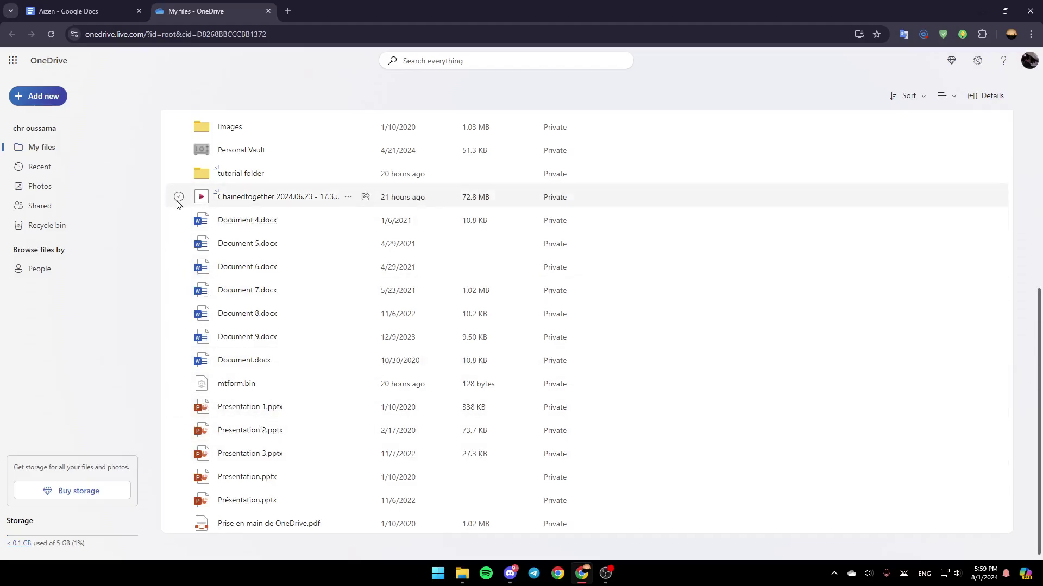
# - Delete the Chainedtogether MP4 via its '...' menu and confirm the Delete? dialog
pyautogui.click(178, 198)
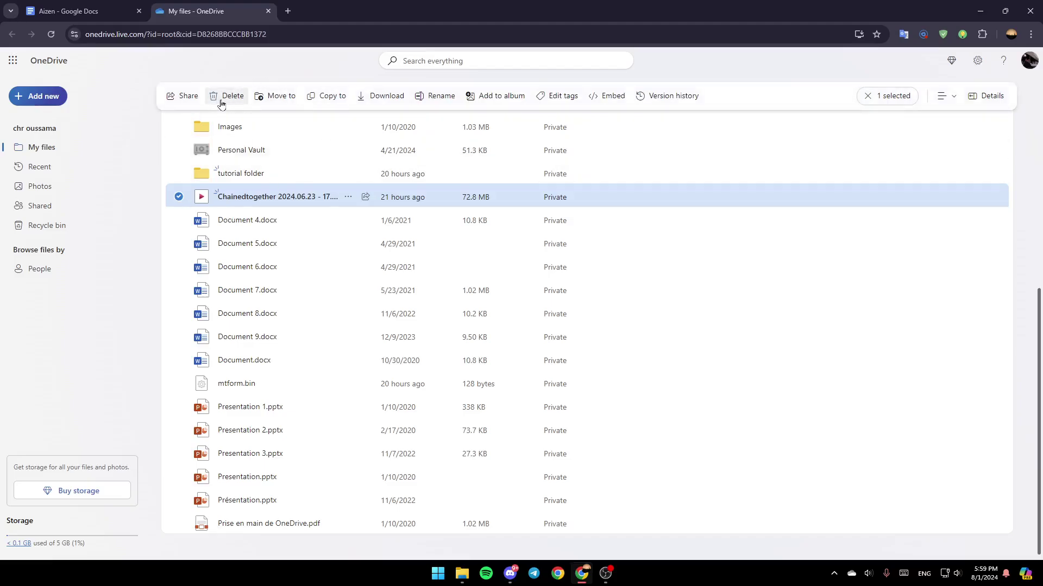
pyautogui.click(177, 199)
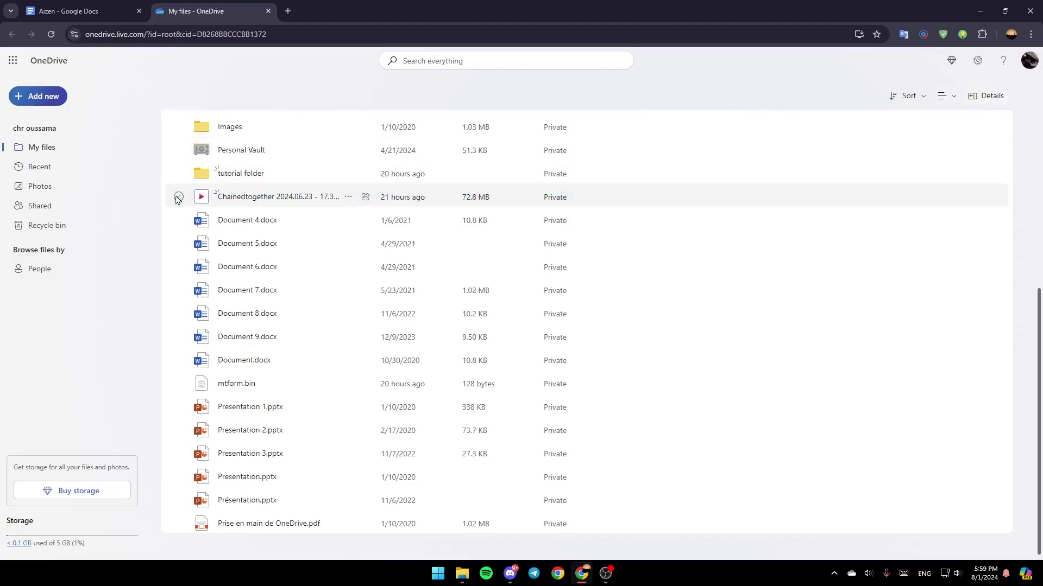
pyautogui.click(346, 200)
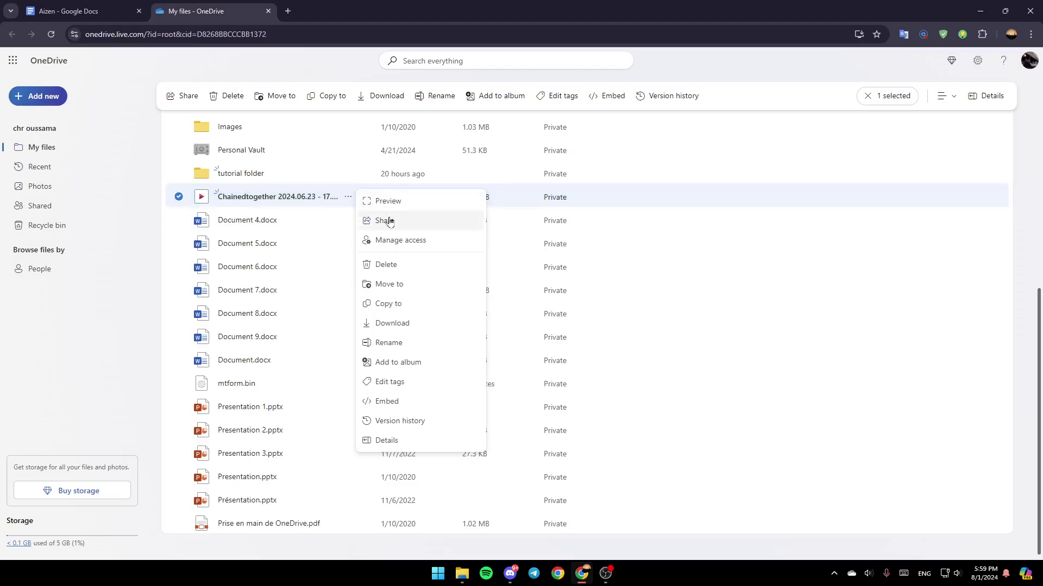
pyautogui.click(393, 266)
pyautogui.click(555, 347)
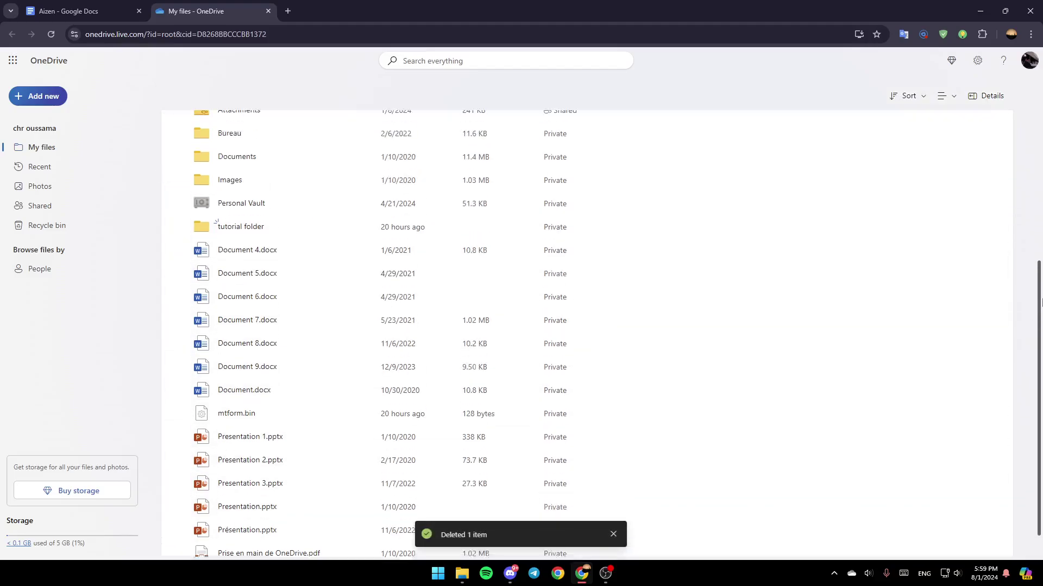
pyautogui.moveTo(1041, 302); pyautogui.dragTo(1021, 146)
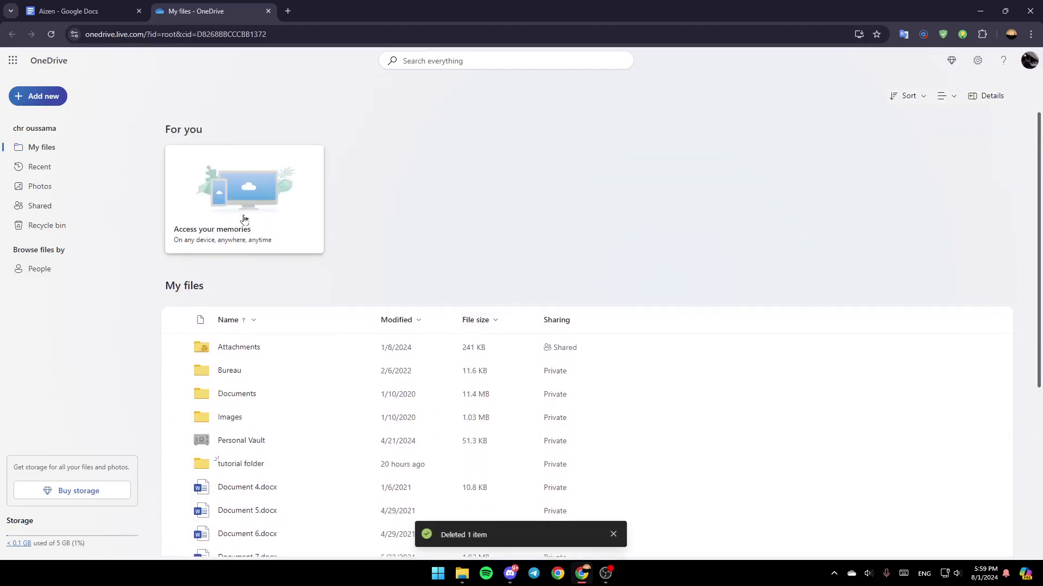